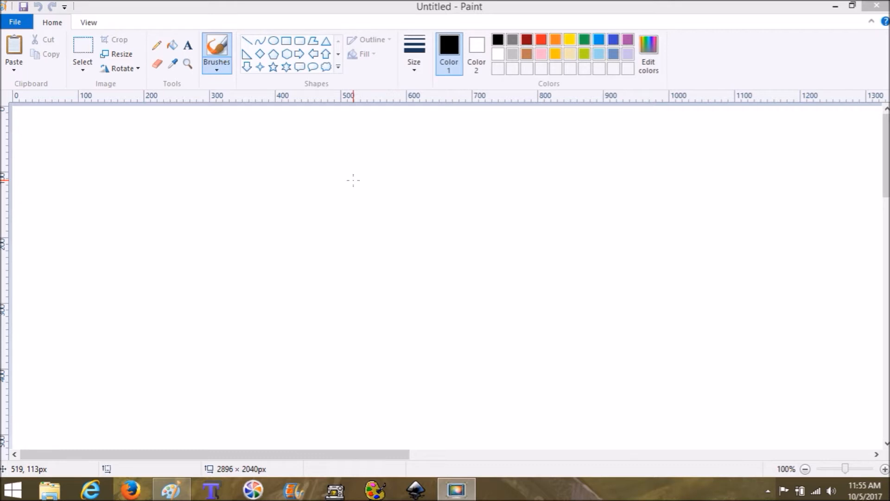
Step: Draw a rounded square about 332 × 332 px with solid fill, using light turquoise for both outline and fill colours
{"action": "left_click", "coordinate": [403, 191]}
{"action": "key", "text": "ctrl+z"}
{"action": "left_click", "coordinate": [300, 43]}
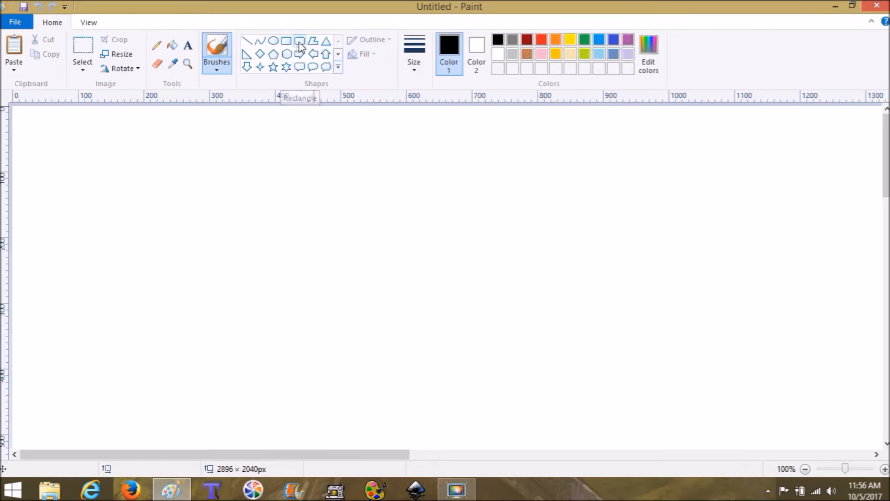
{"action": "left_click", "coordinate": [300, 43]}
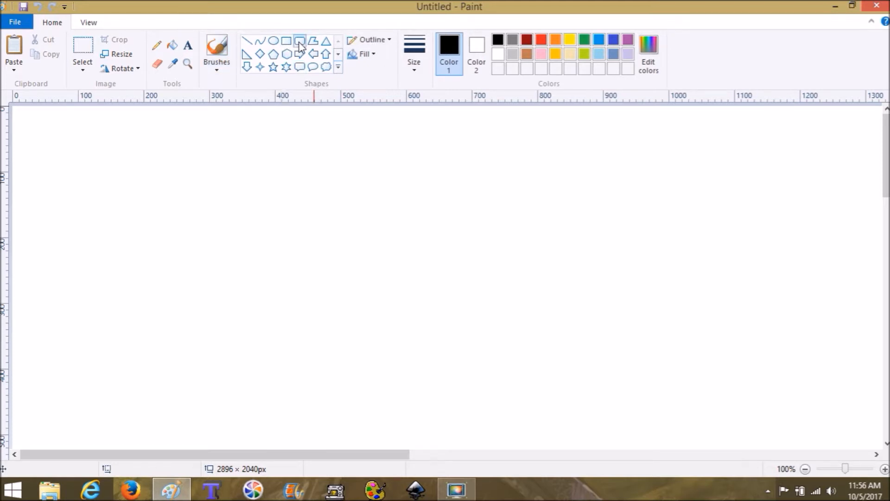
{"action": "left_click", "coordinate": [364, 53]}
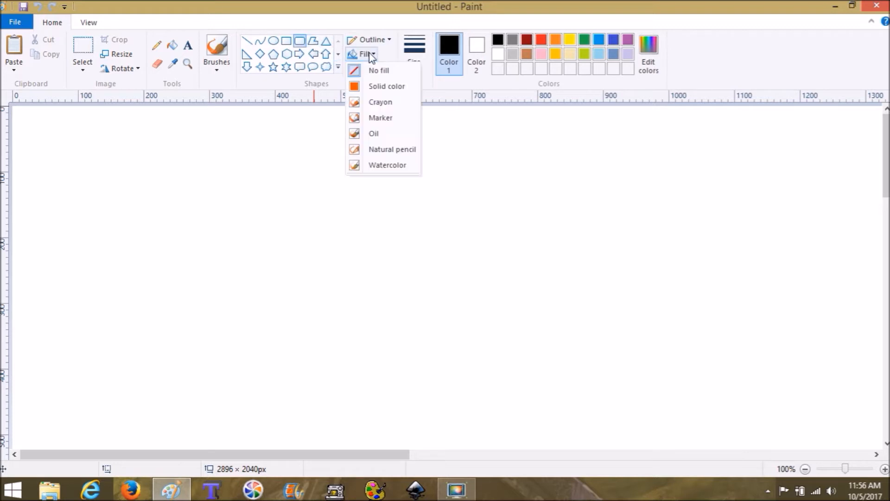
{"action": "left_click", "coordinate": [378, 87]}
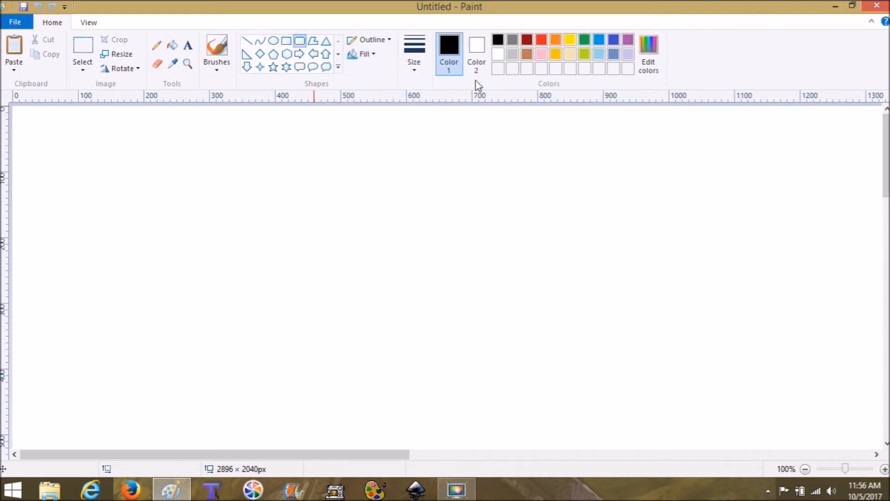
{"action": "left_click", "coordinate": [542, 57]}
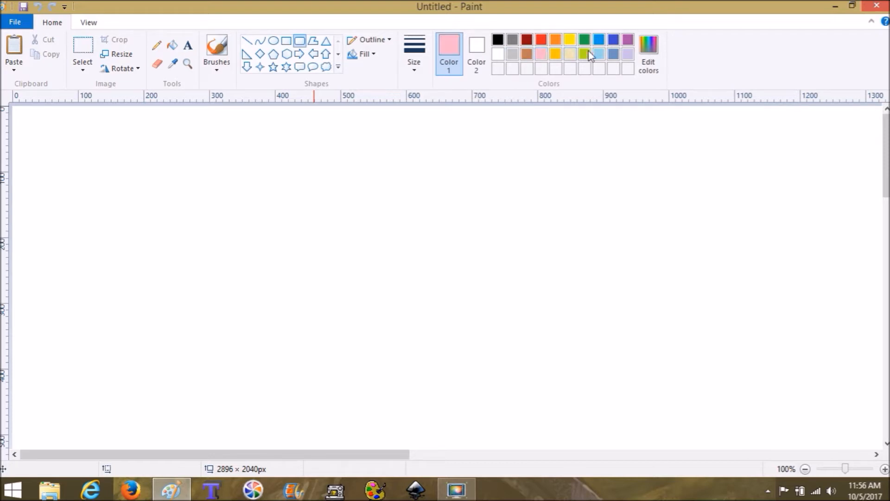
{"action": "left_click", "coordinate": [598, 53]}
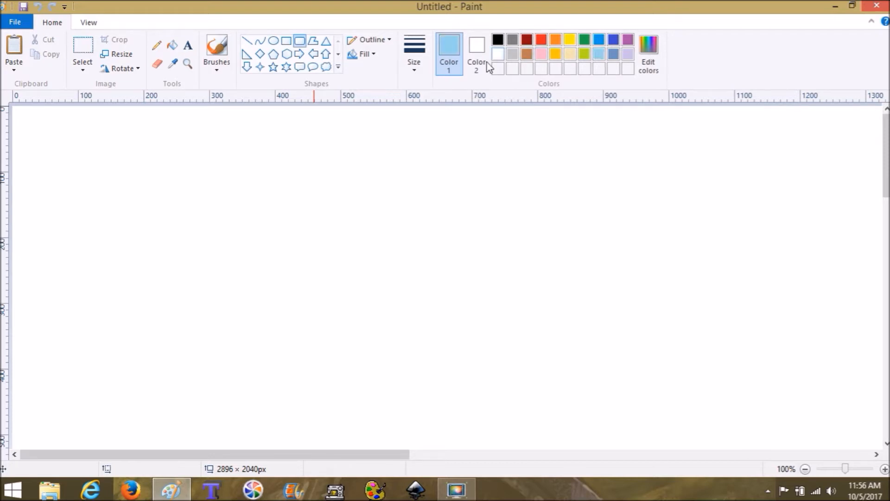
{"action": "left_click", "coordinate": [477, 54]}
{"action": "left_click", "coordinate": [602, 55]}
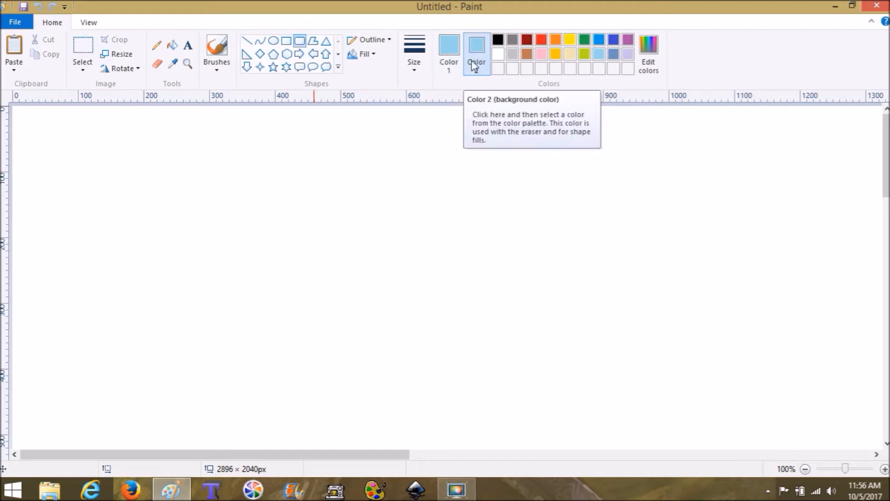
{"action": "left_click_drag", "start_coordinate": [224, 145], "coordinate": [441, 363]}
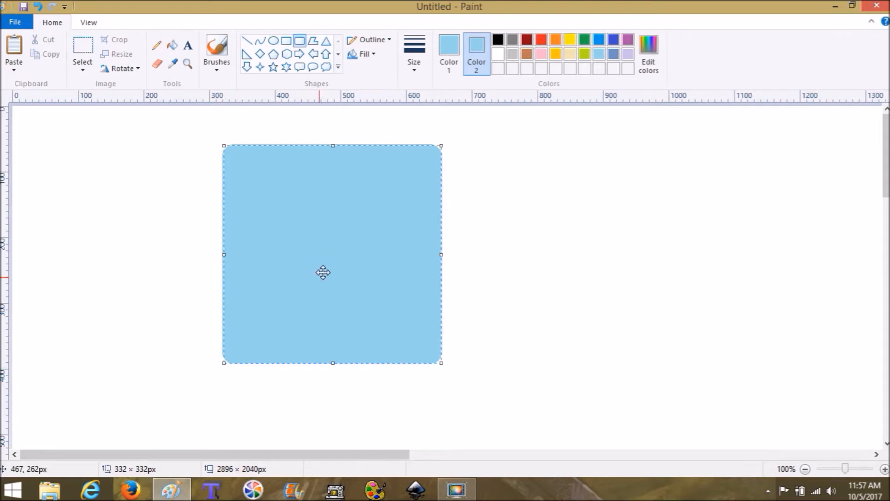
{"action": "left_click", "coordinate": [129, 298]}
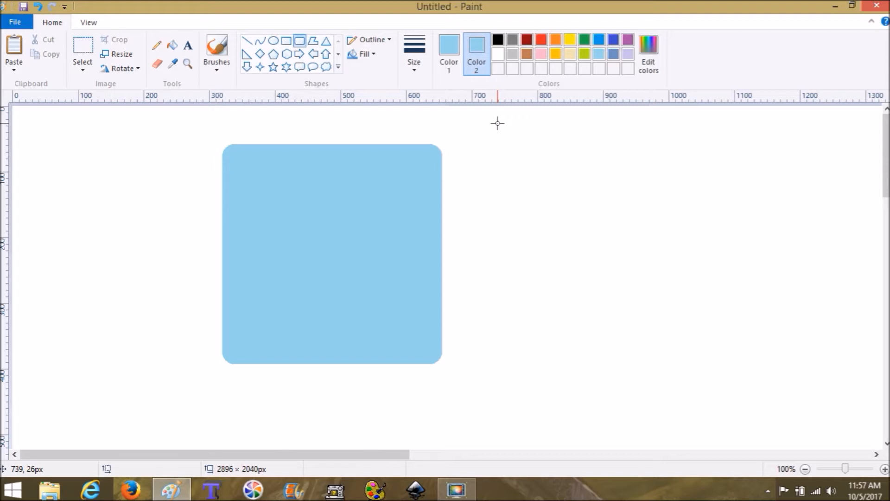
Step: Draw a solid heart about 206 × 182 px inside the blue square, with outline and fill colours both white
{"action": "left_click", "coordinate": [338, 54]}
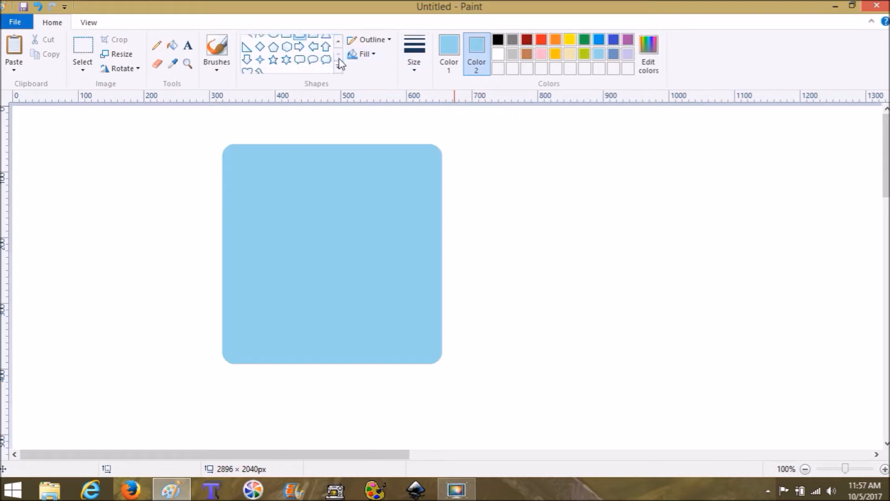
{"action": "left_click", "coordinate": [247, 67]}
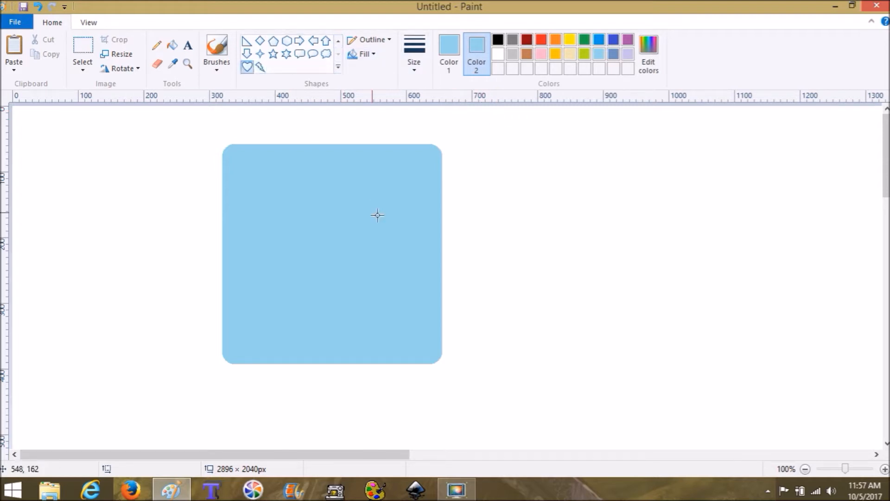
{"action": "left_click", "coordinate": [449, 52]}
{"action": "left_click", "coordinate": [498, 54]}
{"action": "left_click", "coordinate": [477, 52]}
{"action": "left_click", "coordinate": [498, 54]}
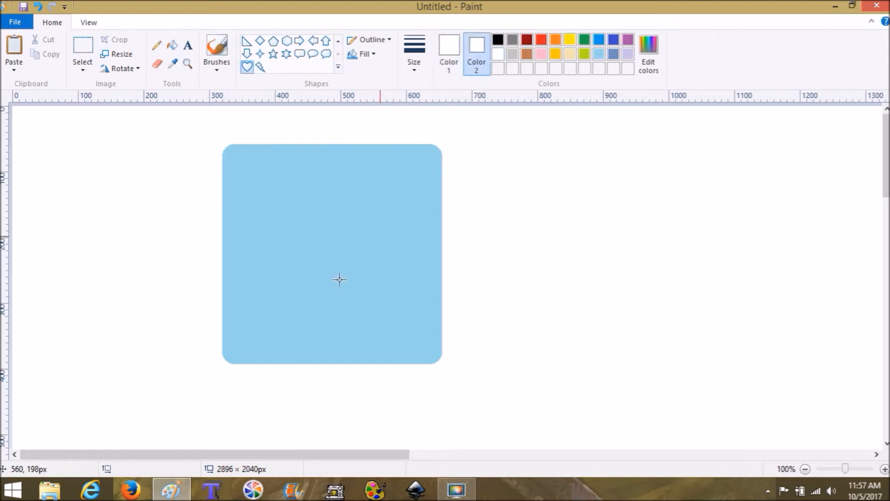
{"action": "left_click_drag", "start_coordinate": [274, 198], "coordinate": [410, 313]}
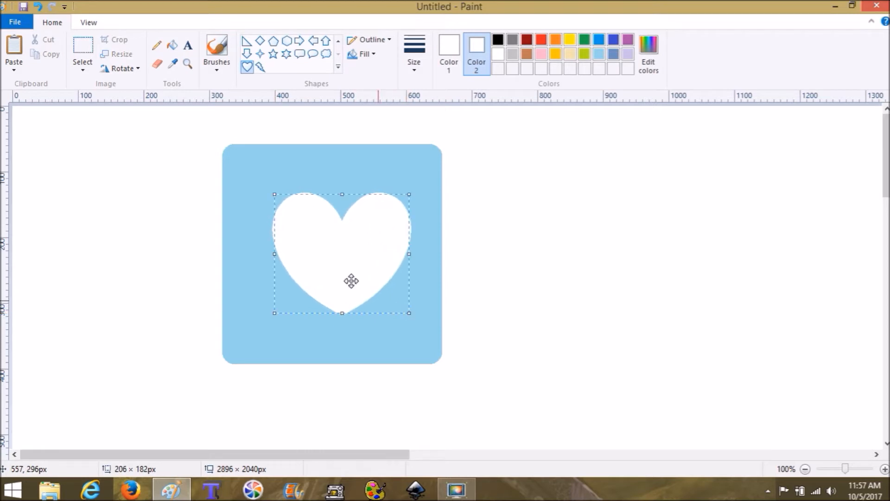
Step: Widen the white heart slightly and reposition it centrally in the blue square
{"action": "left_click_drag", "start_coordinate": [270, 194], "coordinate": [260, 195]}
{"action": "left_click_drag", "start_coordinate": [362, 257], "coordinate": [360, 252]}
{"action": "left_click", "coordinate": [481, 230]}
Step: Show the gridlines to check the heart's placement in the square, and hide them again
{"action": "left_click", "coordinate": [89, 23]}
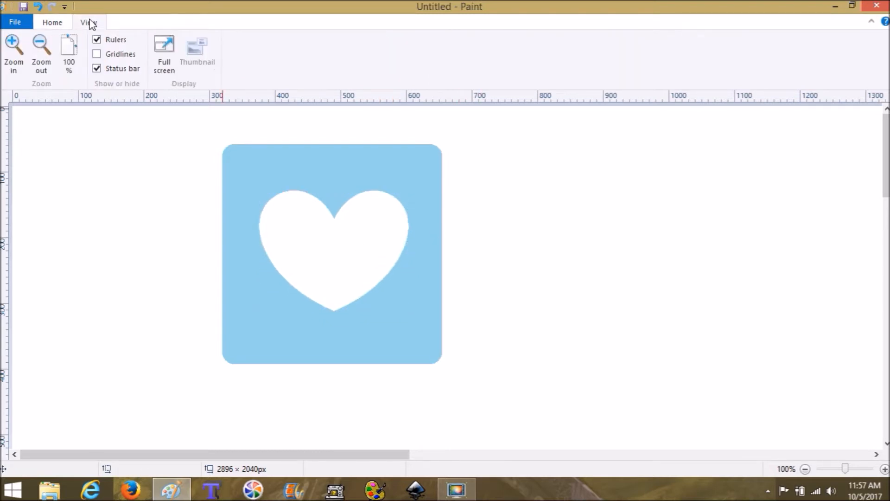
{"action": "left_click", "coordinate": [112, 55]}
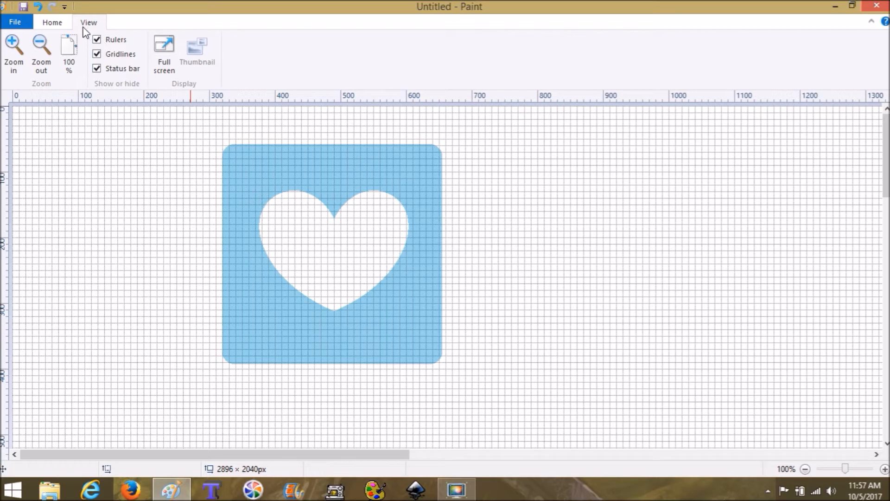
{"action": "left_click", "coordinate": [101, 55]}
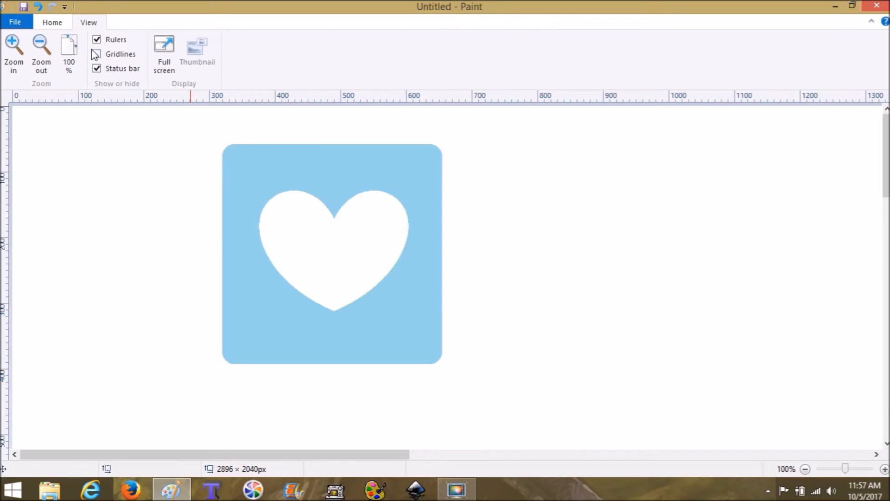
{"action": "left_click", "coordinate": [54, 22]}
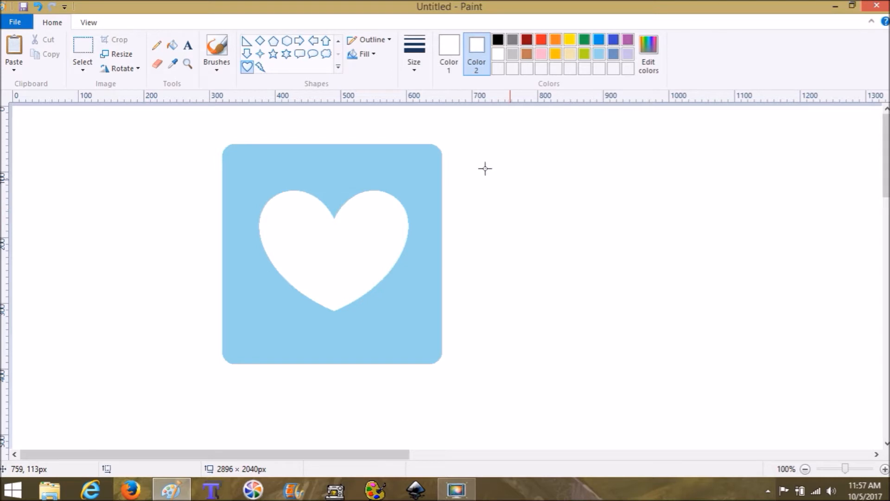
Step: Crop the picture to a rectangle of about 351 × 356 px closely surrounding the blue square
{"action": "left_click", "coordinate": [118, 54]}
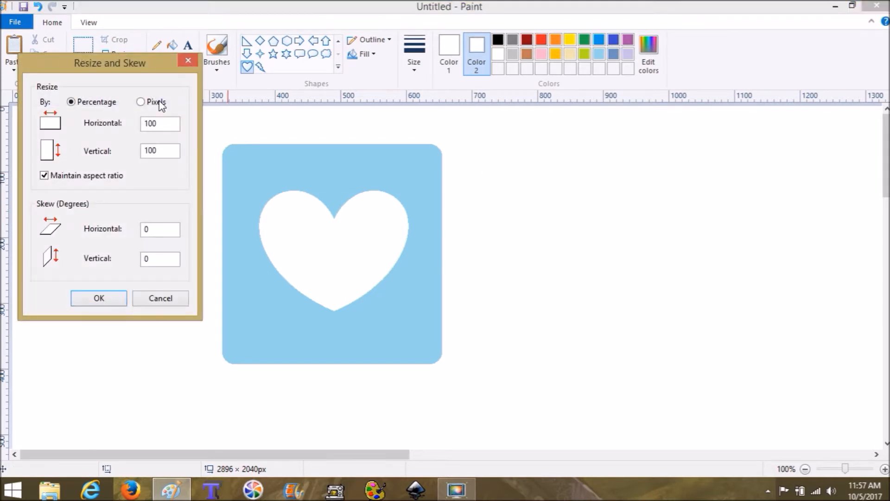
{"action": "left_click", "coordinate": [187, 60]}
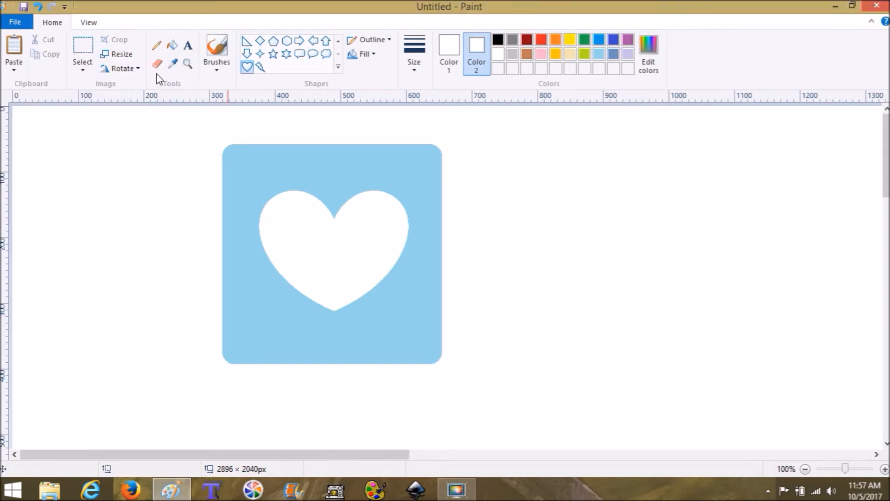
{"action": "left_click", "coordinate": [88, 51]}
{"action": "left_click_drag", "start_coordinate": [217, 138], "coordinate": [447, 371]}
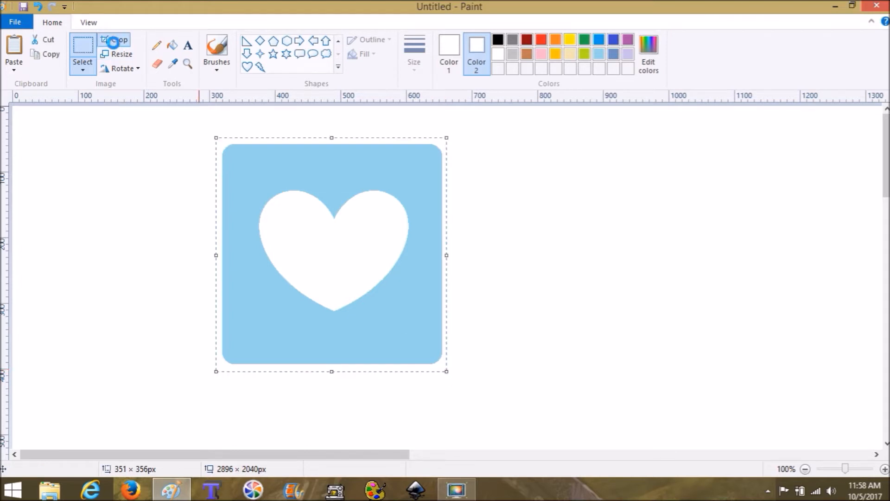
{"action": "left_click", "coordinate": [113, 43]}
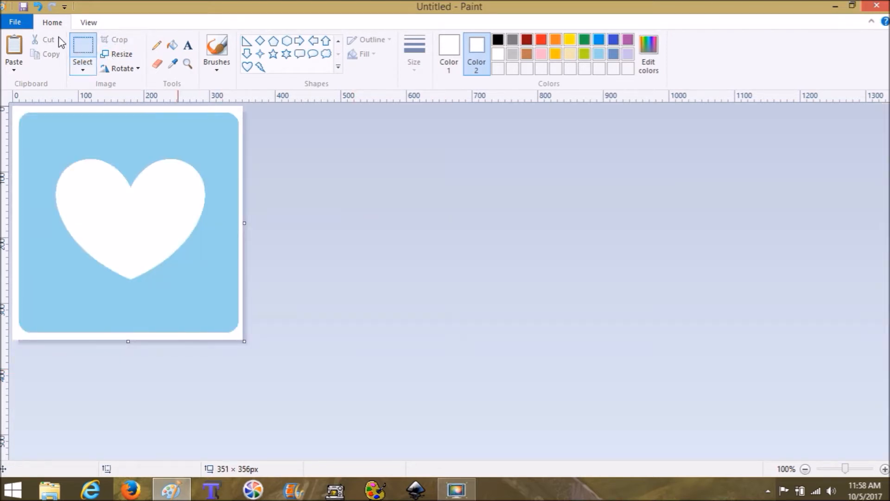
Step: Select the entire cropped picture and copy it to the clipboard
{"action": "left_click", "coordinate": [22, 23]}
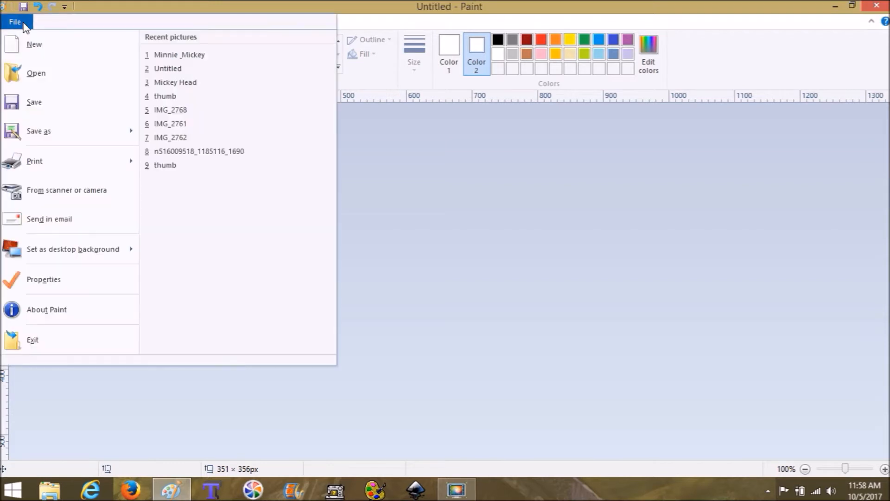
{"action": "left_click", "coordinate": [23, 24]}
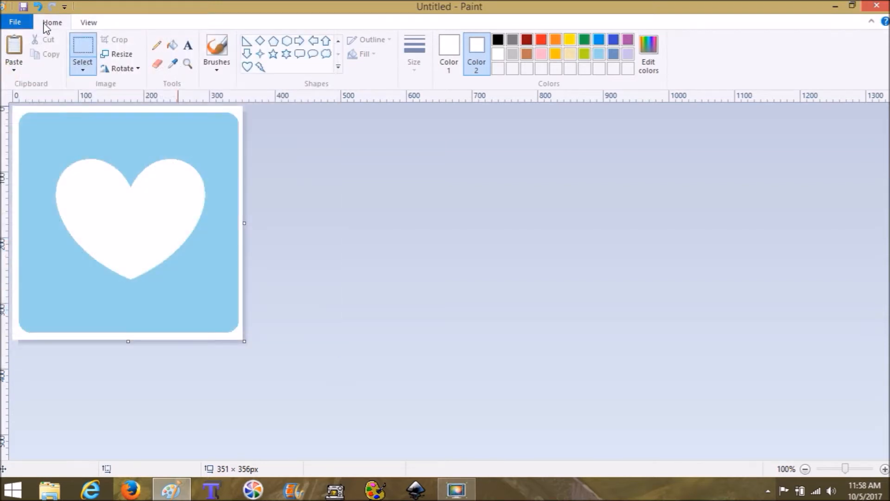
{"action": "left_click", "coordinate": [90, 68]}
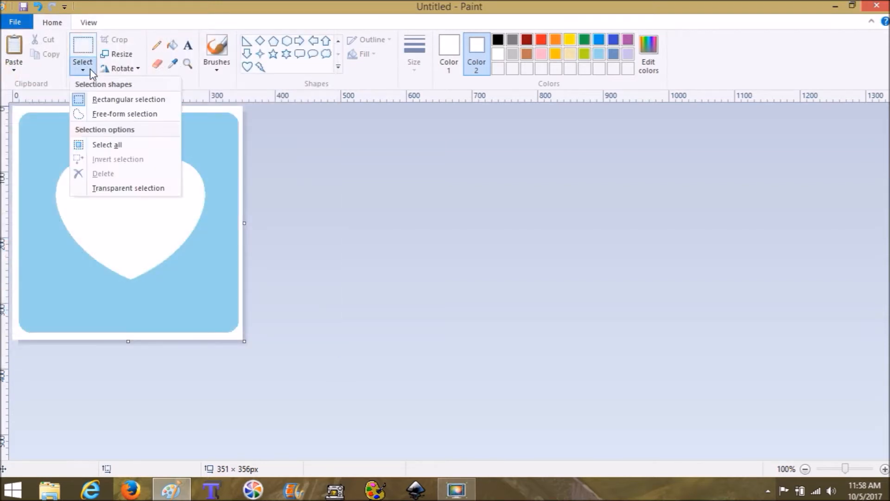
{"action": "left_click", "coordinate": [113, 145]}
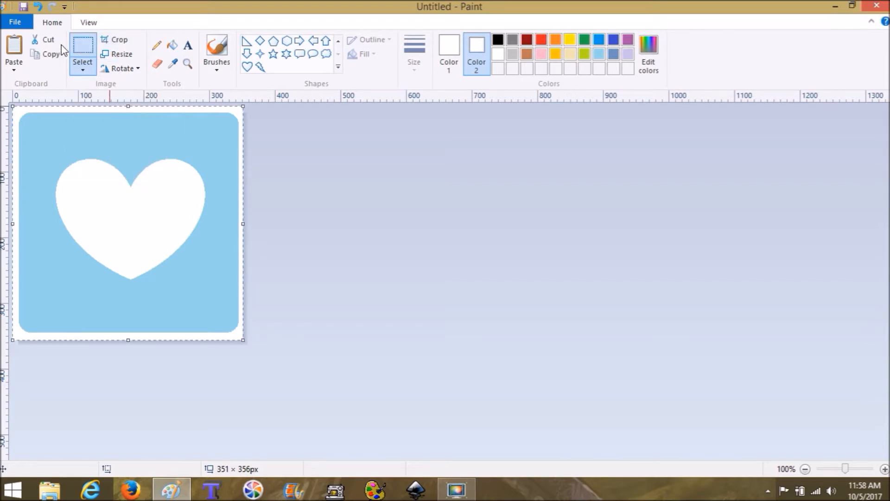
{"action": "left_click", "coordinate": [55, 58]}
Step: Switch to SewArt and paste the copied picture onto the blank canvas
{"action": "left_click", "coordinate": [375, 492]}
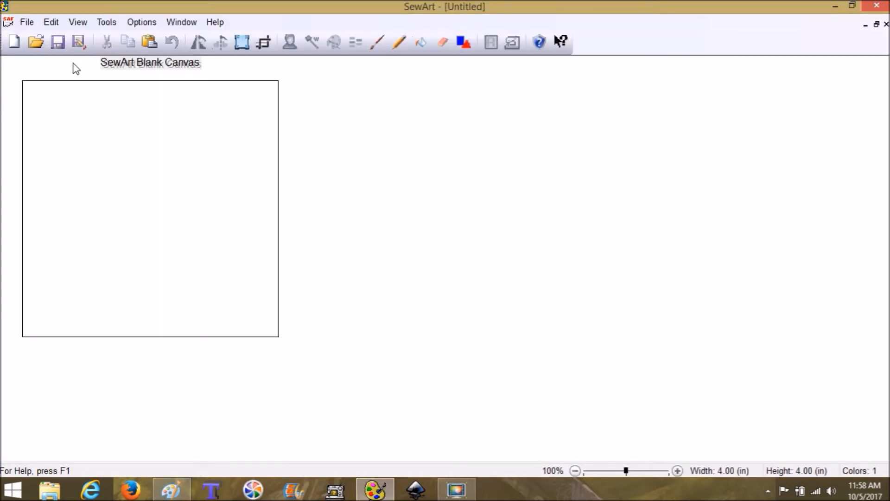
{"action": "left_click", "coordinate": [51, 22]}
{"action": "left_click", "coordinate": [59, 86]}
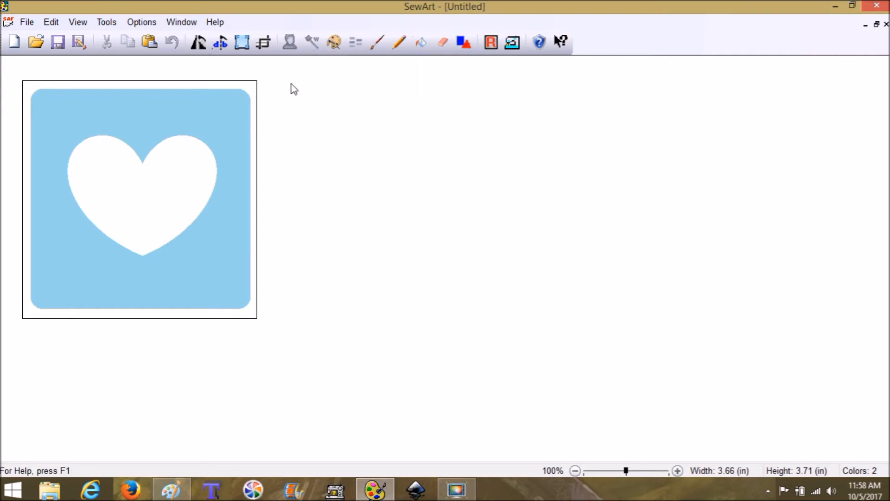
Step: Apply the image colour reduction with 2 colours
{"action": "left_click", "coordinate": [334, 43]}
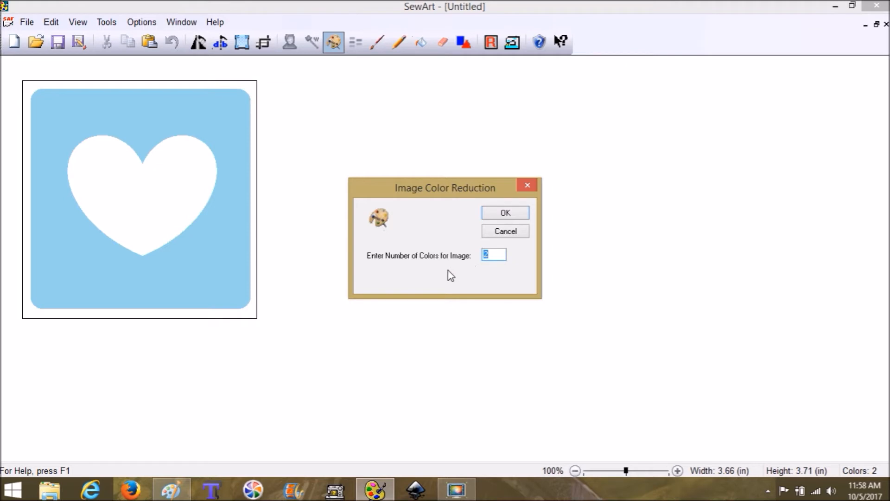
{"action": "left_click", "coordinate": [489, 254]}
{"action": "left_click", "coordinate": [514, 215]}
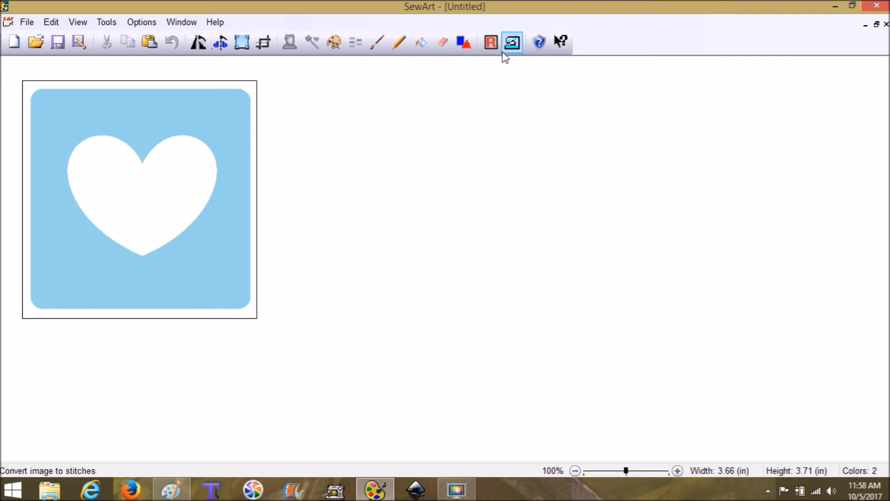
Step: Resize the image to 3.66 in wide and 3.70 in high with the aspect ratio locked
{"action": "left_click", "coordinate": [241, 42]}
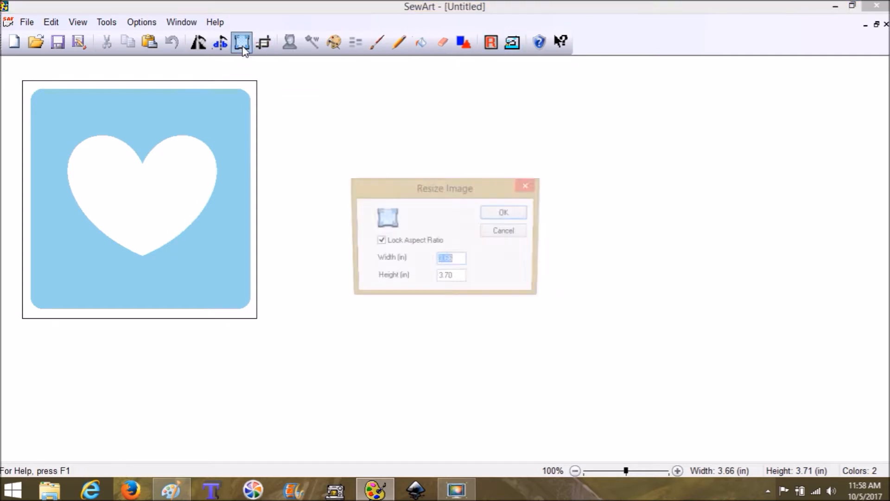
{"action": "left_click", "coordinate": [464, 278]}
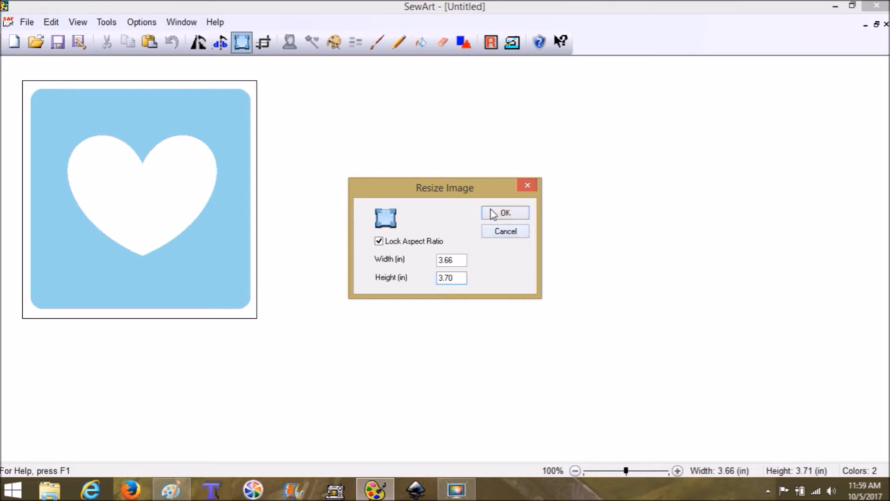
{"action": "left_click", "coordinate": [506, 220]}
Step: Convert the blue area to fill stitches in stitch mode, using pattern 19 Default1, separation 2, length 20 and angle 0
{"action": "left_click", "coordinate": [512, 43]}
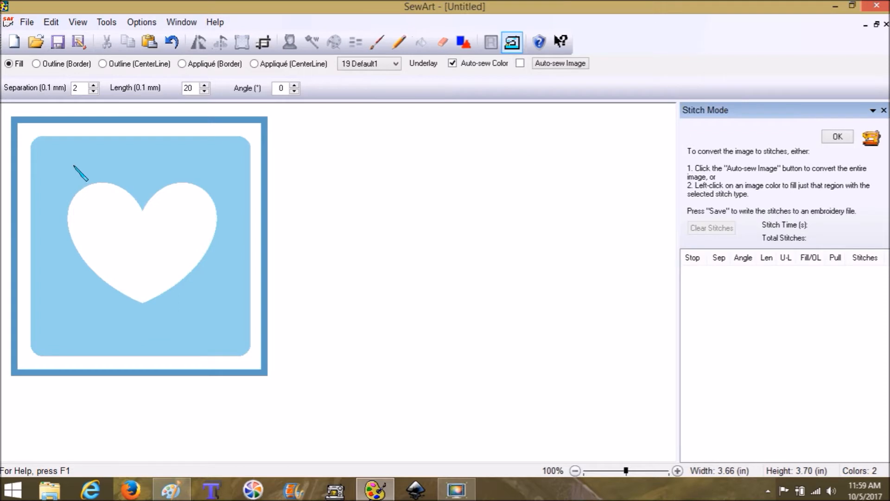
{"action": "left_click", "coordinate": [46, 148]}
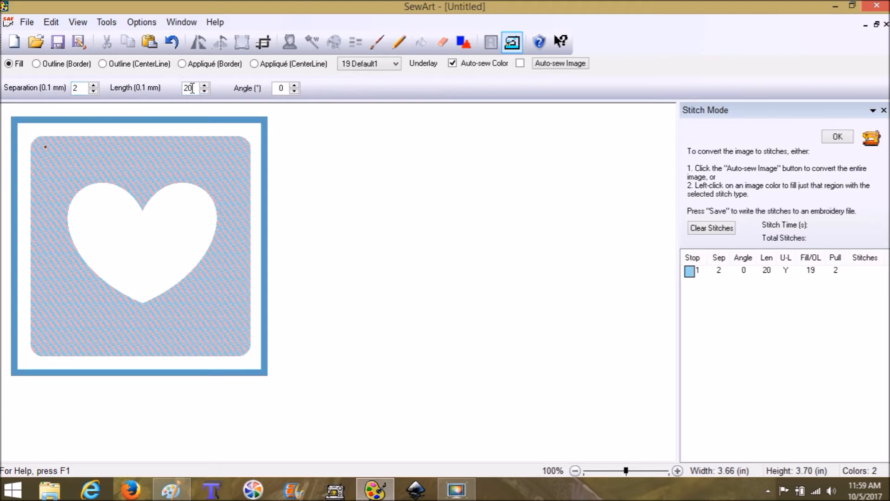
{"action": "left_click", "coordinate": [395, 63]}
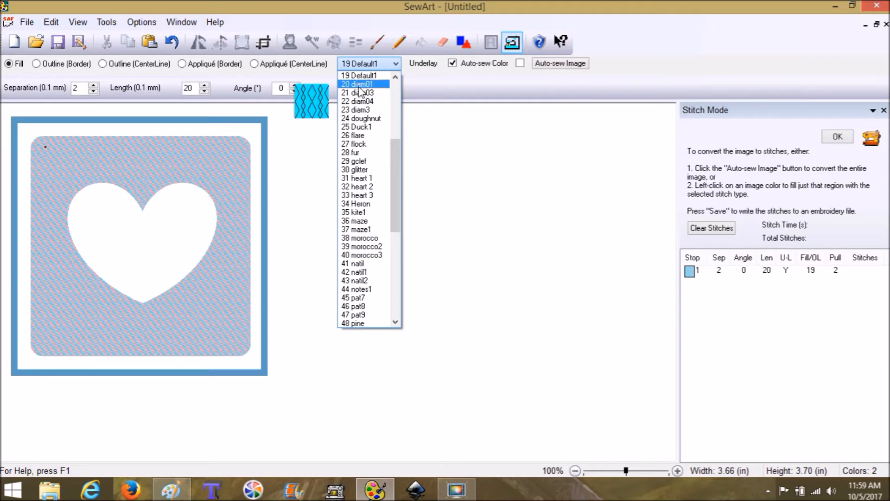
{"action": "left_click", "coordinate": [364, 65]}
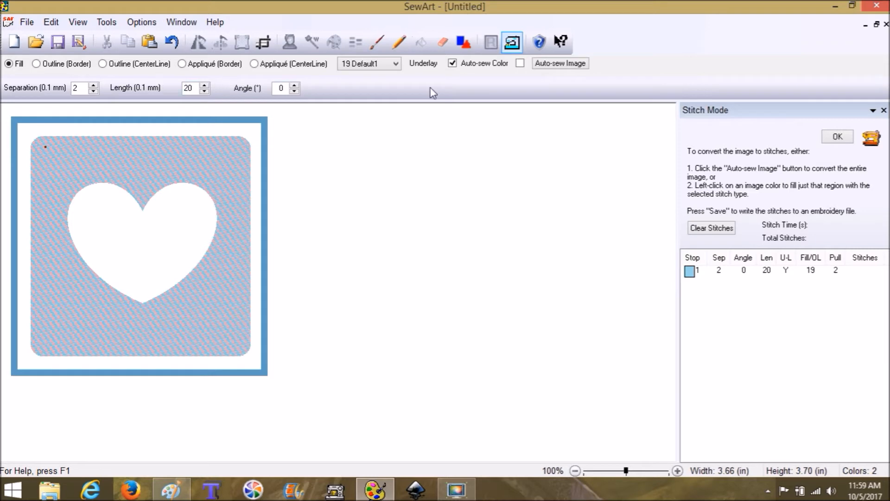
Step: Add a 5 Satin border outline to the blue area with height 35 and length 2
{"action": "left_click", "coordinate": [57, 66]}
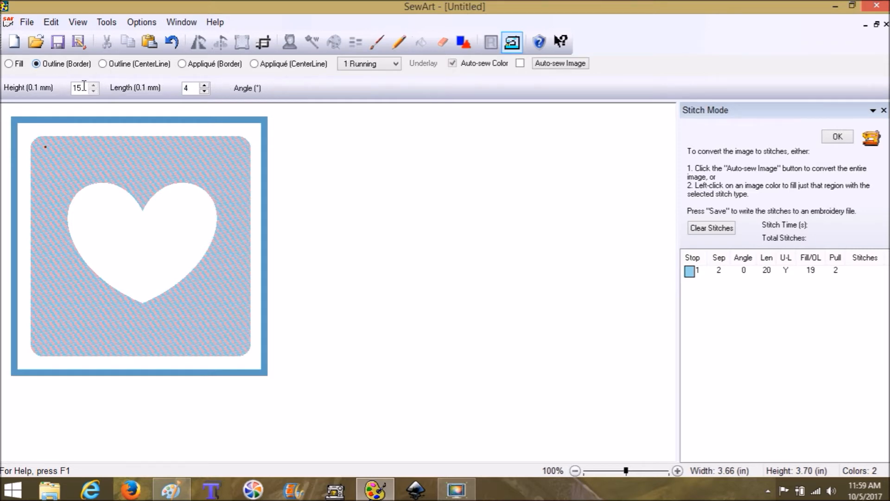
{"action": "left_click", "coordinate": [360, 68]}
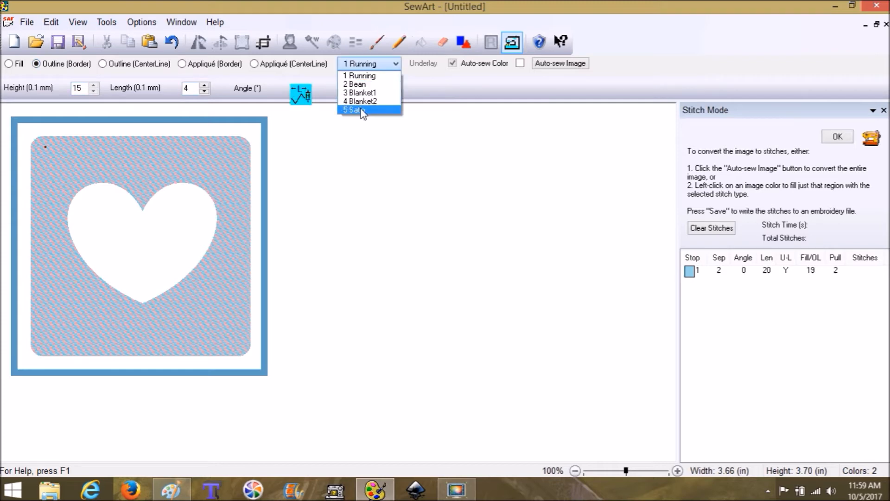
{"action": "left_click", "coordinate": [361, 110]}
{"action": "left_click_drag", "start_coordinate": [85, 85], "coordinate": [72, 88]}
{"action": "type", "text": "35"}
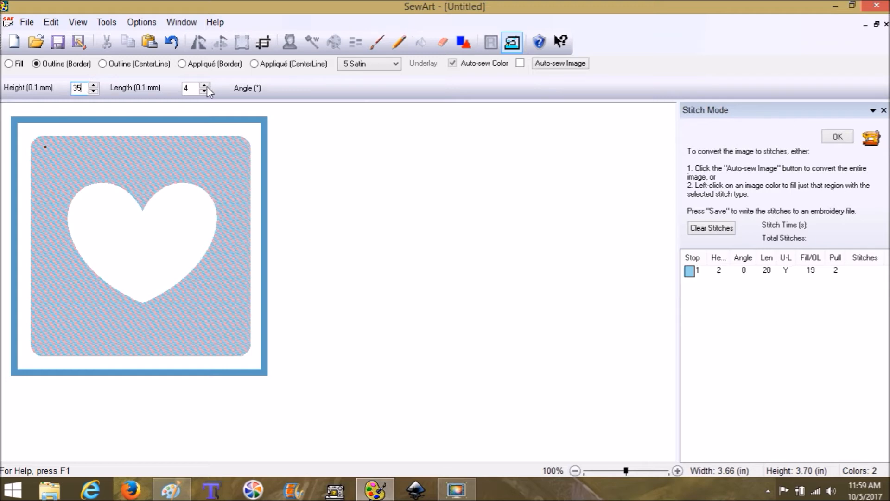
{"action": "left_click_drag", "start_coordinate": [195, 86], "coordinate": [176, 85]}
{"action": "type", "text": "2"}
{"action": "left_click", "coordinate": [57, 139]}
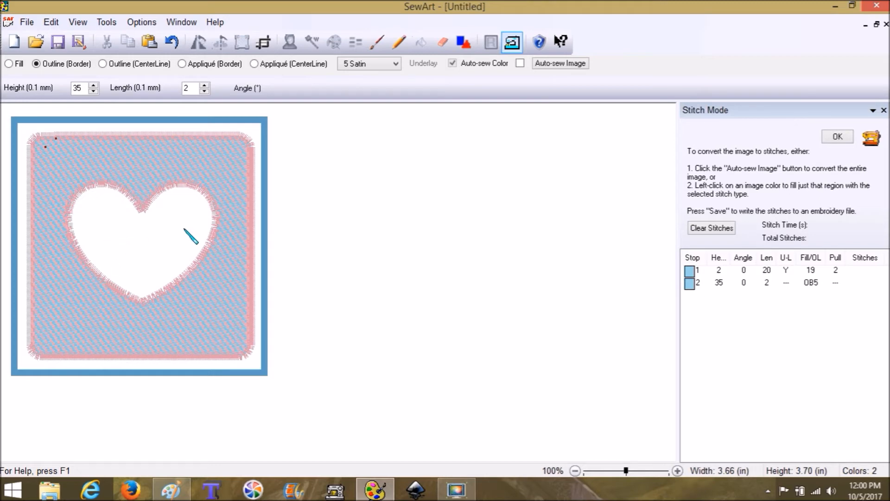
Step: Skip saving the image and save the stitches as Embossed Heart in Brother (*.pes) format in the desktop's Embossed folder
{"action": "left_click", "coordinate": [37, 22]}
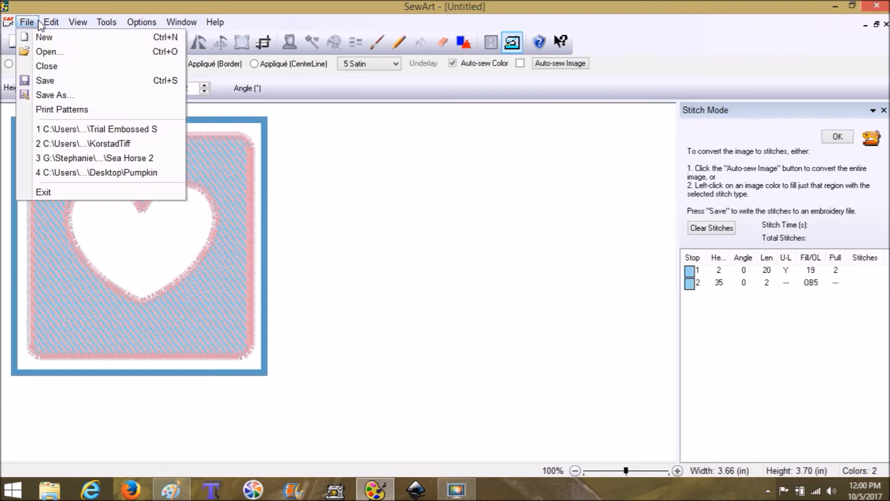
{"action": "left_click", "coordinate": [39, 95]}
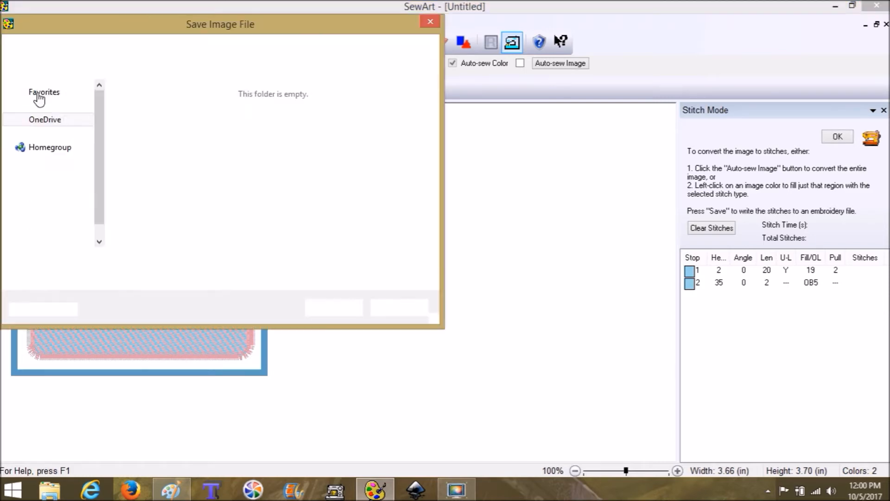
{"action": "left_click", "coordinate": [400, 308]}
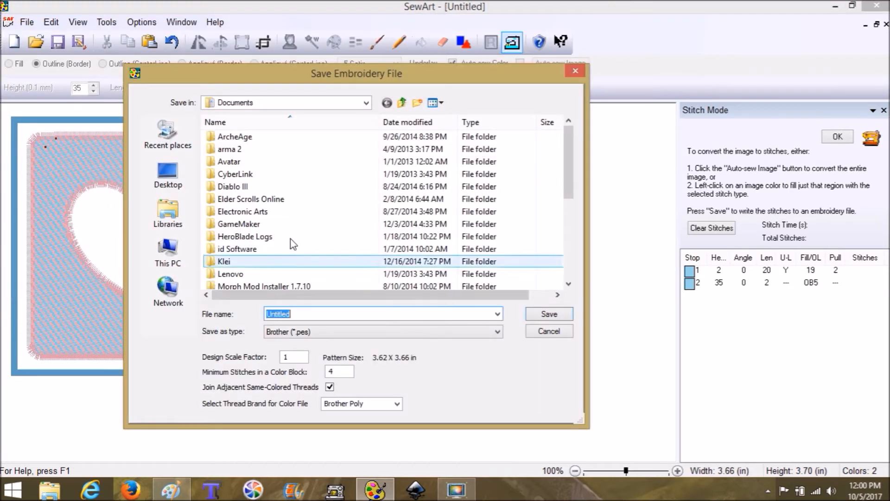
{"action": "left_click", "coordinate": [168, 175]}
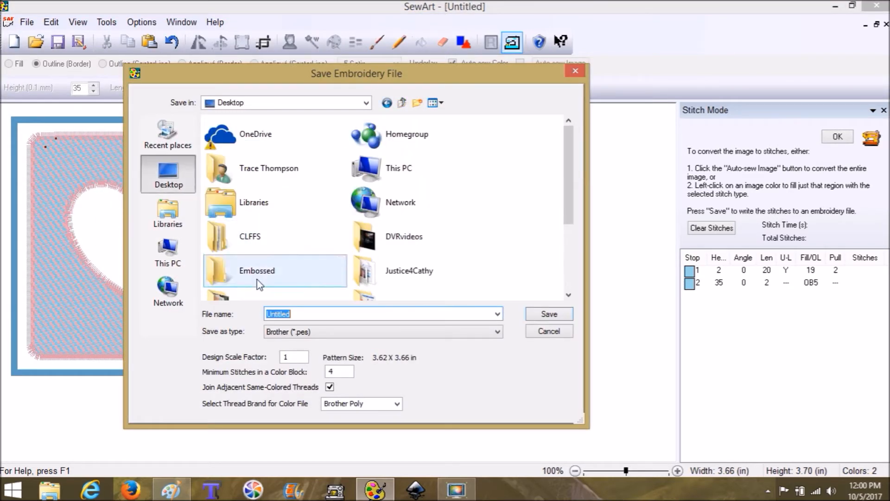
{"action": "double_click", "coordinate": [260, 274]}
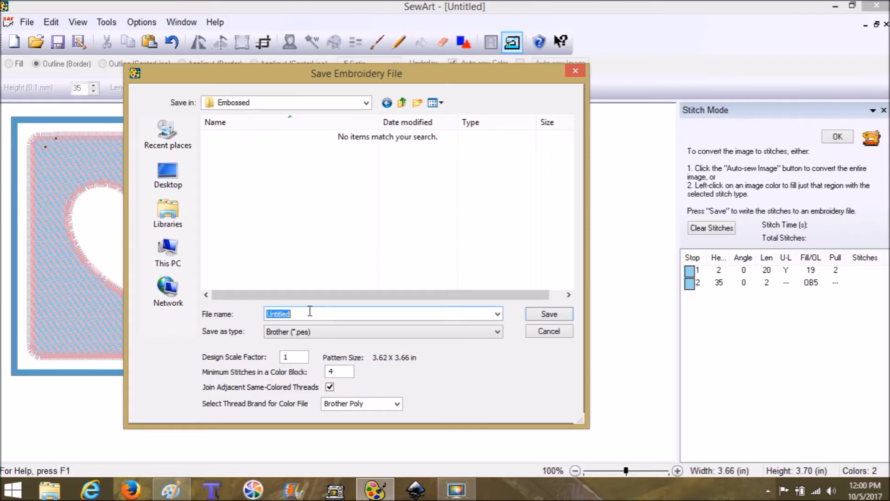
{"action": "type", "text": "Embossed Heart"}
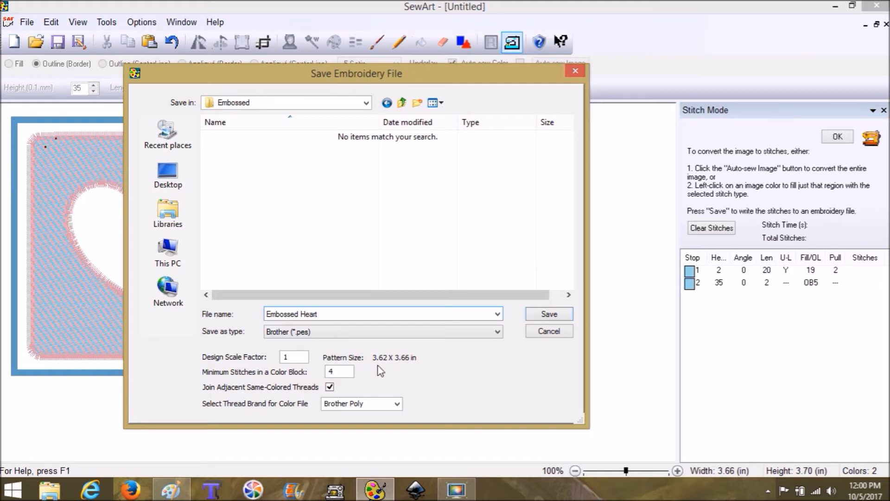
{"action": "left_click", "coordinate": [543, 314]}
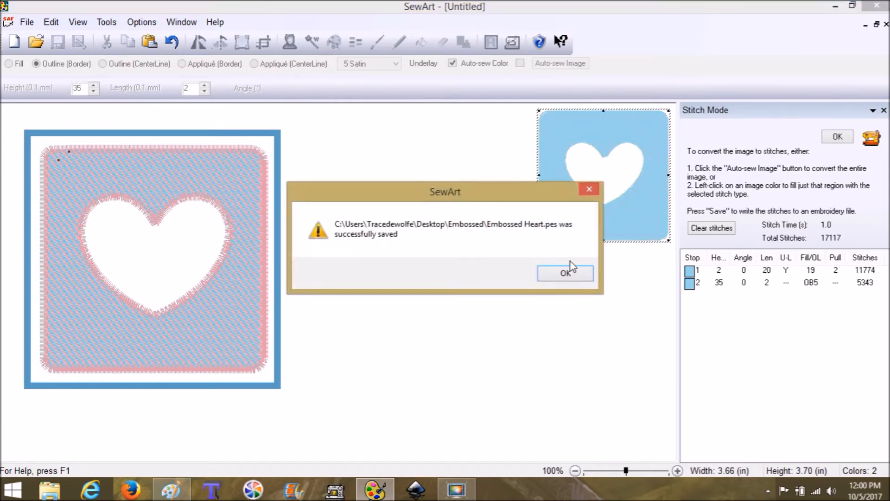
{"action": "left_click", "coordinate": [570, 277]}
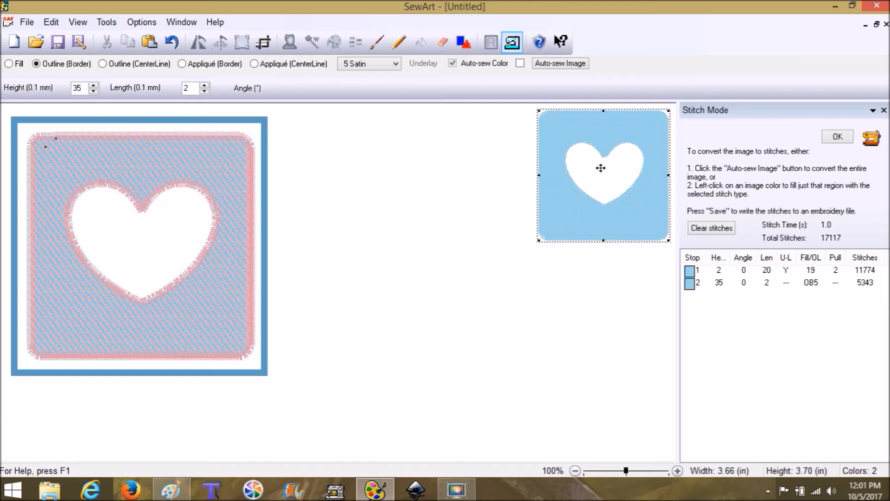
{"action": "left_click", "coordinate": [457, 489]}
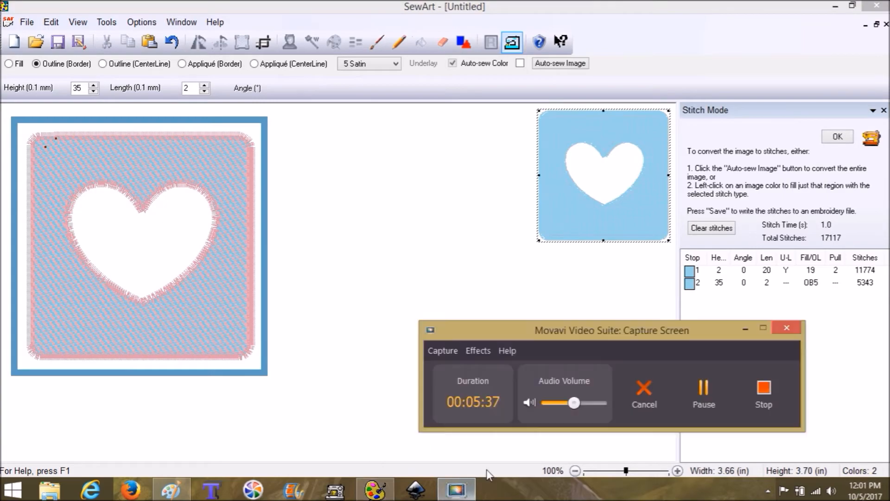
{"action": "left_click", "coordinate": [760, 394]}
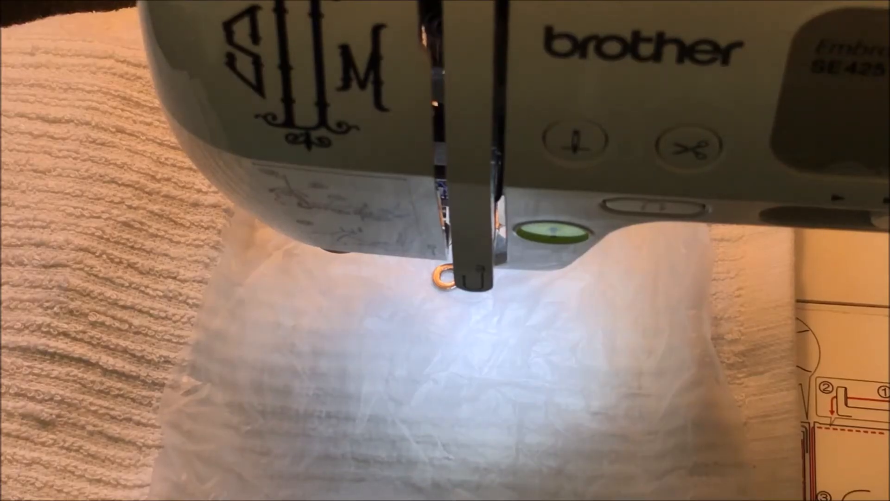